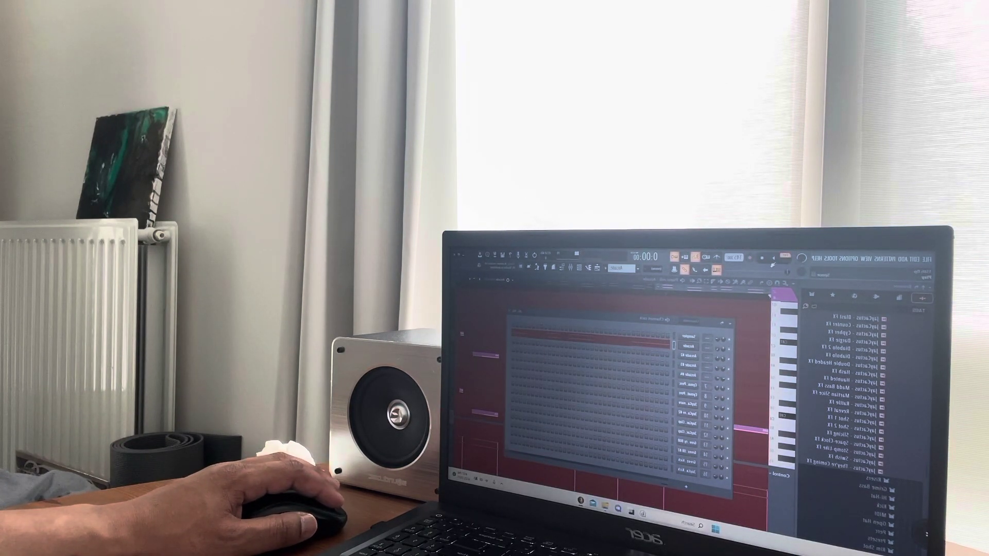
- Start playback and switch to a new empty pattern
{"action": "key", "text": "space"}
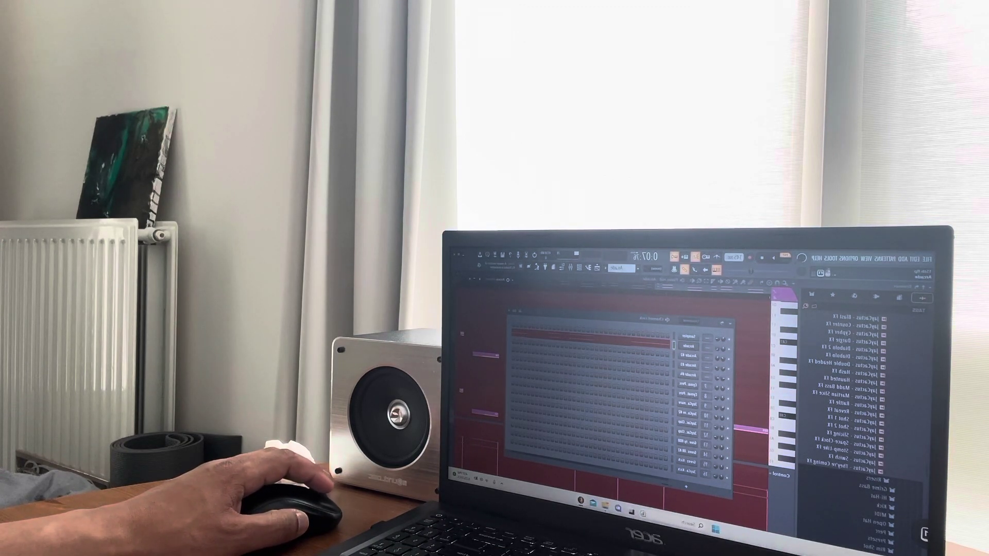
{"action": "key", "text": "F4"}
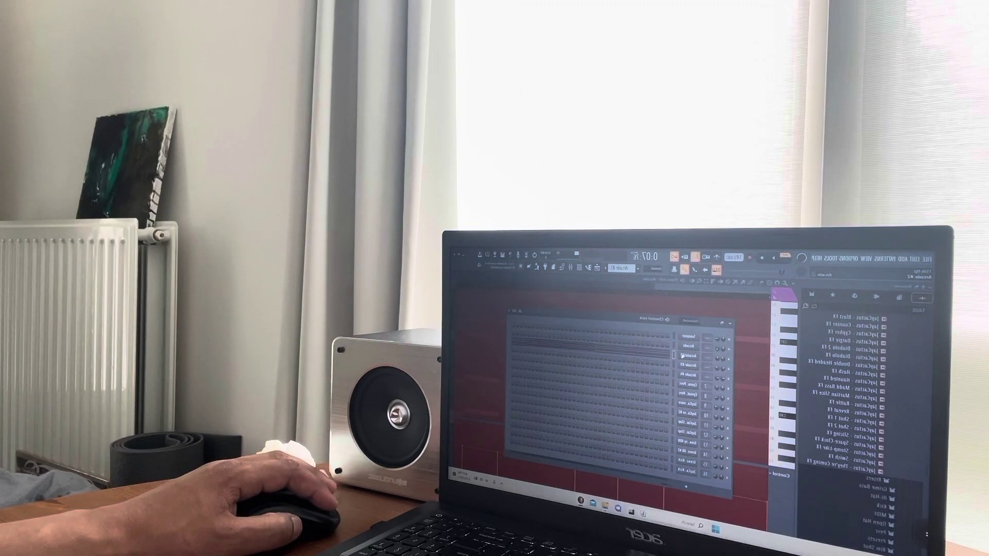
{"action": "left_click", "coordinate": [465, 372]}
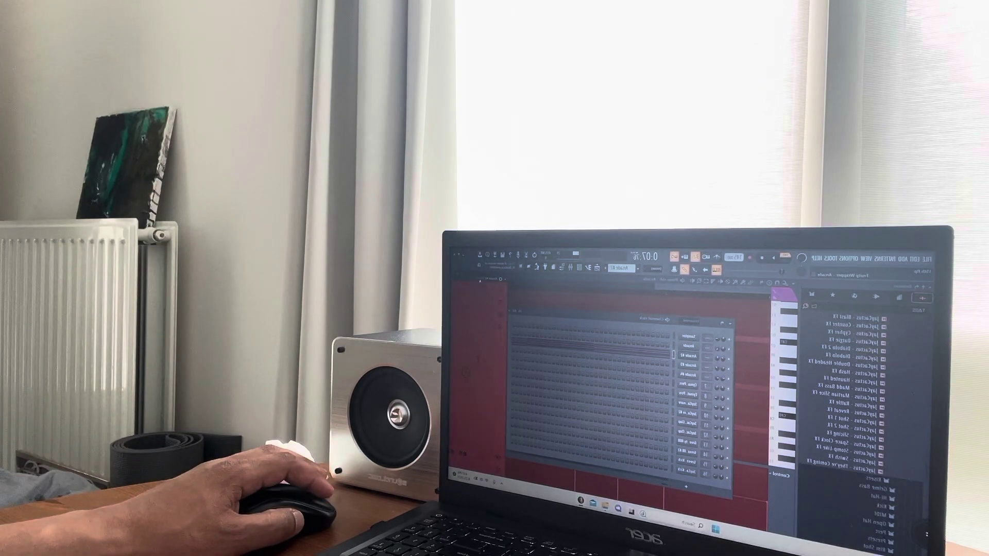
- Open and close the TAPE plugin window, then raise the laptop volume
{"action": "left_click", "coordinate": [687, 355]}
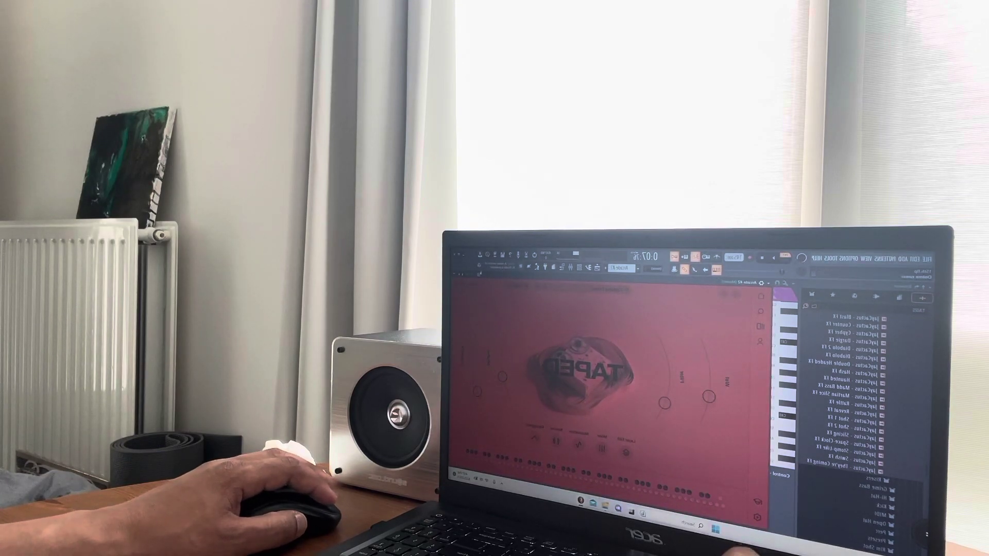
{"action": "key", "text": "F6"}
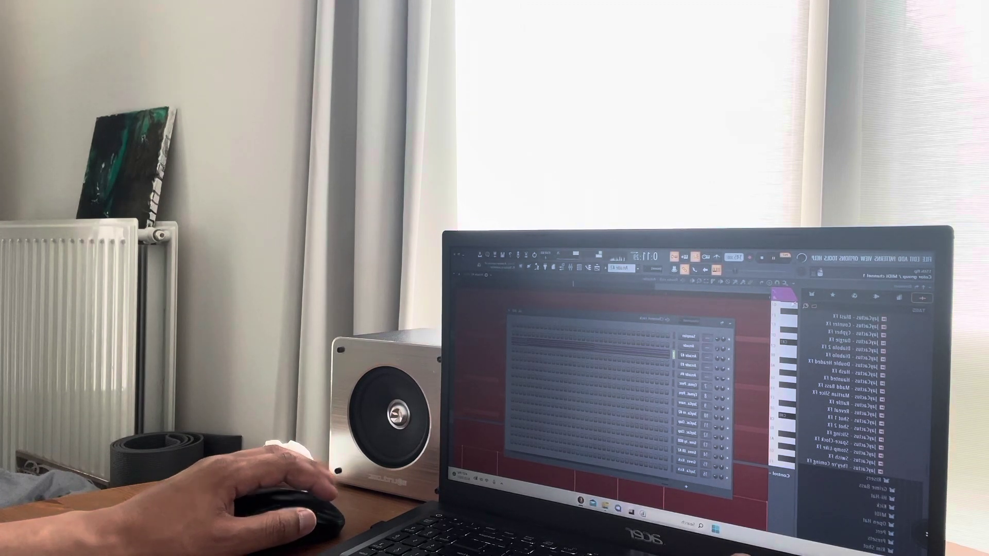
{"action": "key", "text": "XF86AudioRaiseVolume"}
{"action": "key", "text": "XF86AudioRaiseVolume"}
{"action": "key", "text": "XF86AudioRaiseVolume"}
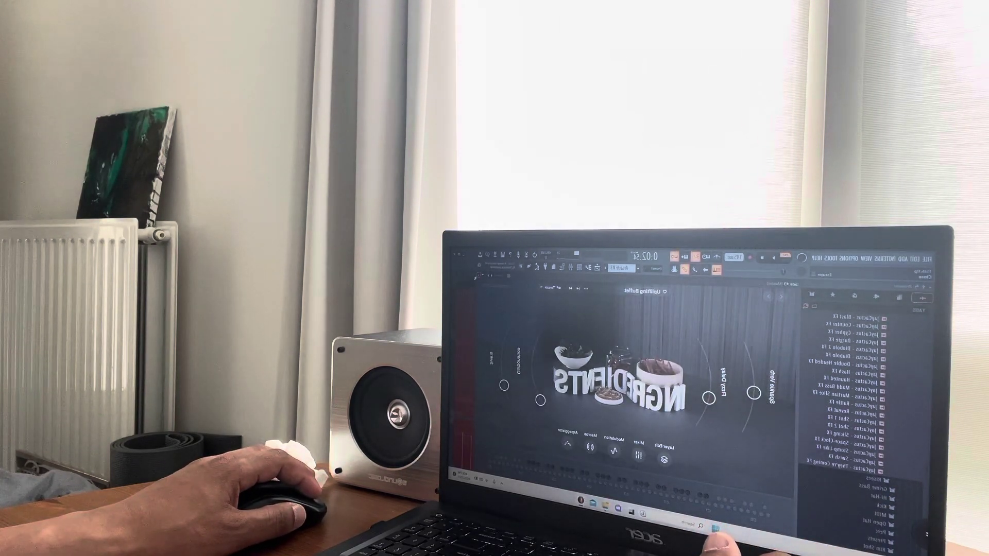
- Close the Ingredients window, then open and close the Arcade plugin window
{"action": "key", "text": "Escape"}
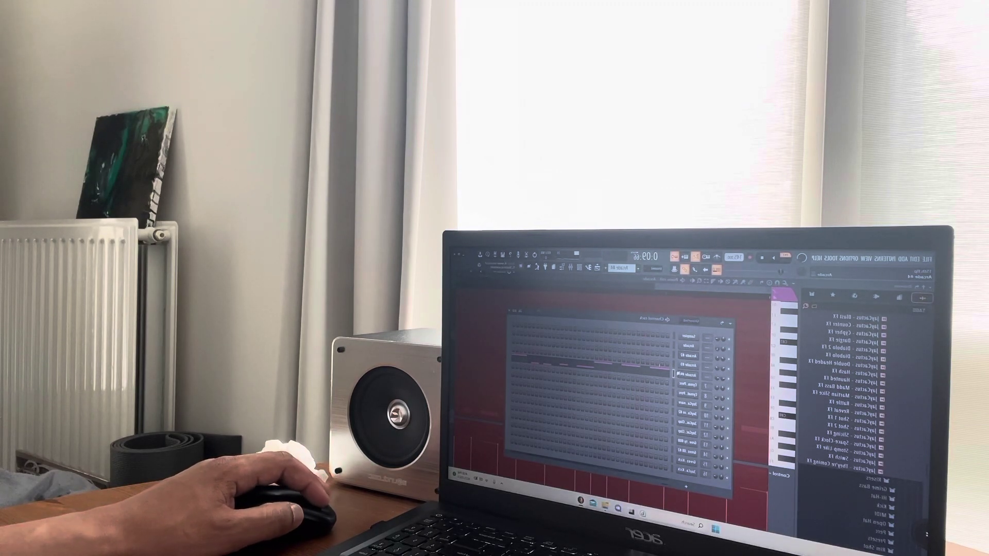
{"action": "left_click", "coordinate": [496, 273]}
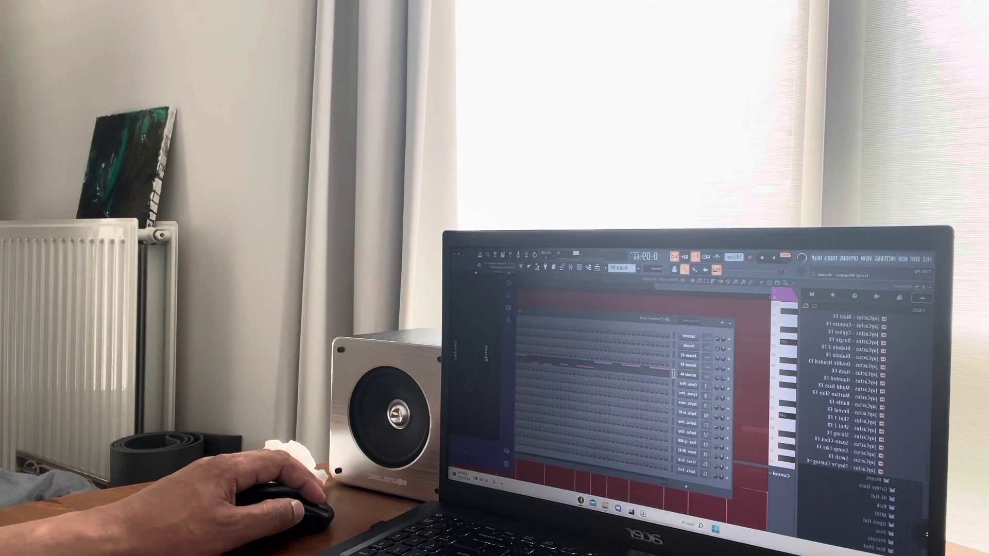
{"action": "left_click", "coordinate": [686, 374]}
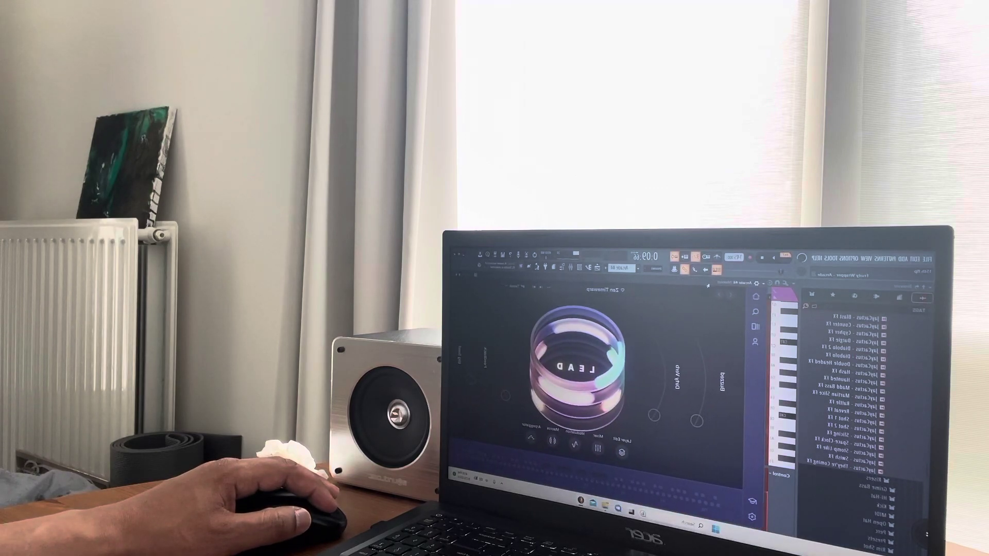
{"action": "key", "text": "Escape"}
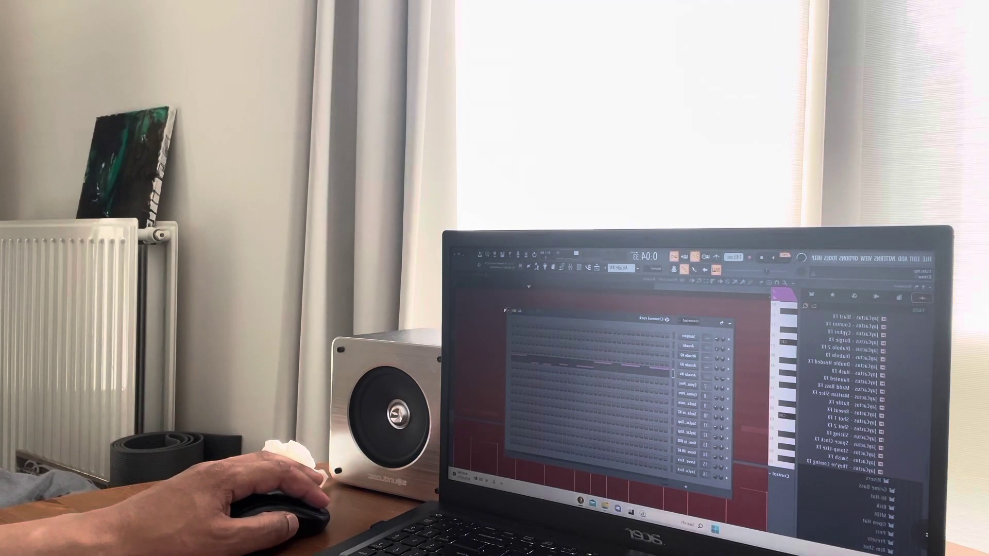
- Close the channel rack, open the Mixer, and stop playback
{"action": "left_click", "coordinate": [595, 267]}
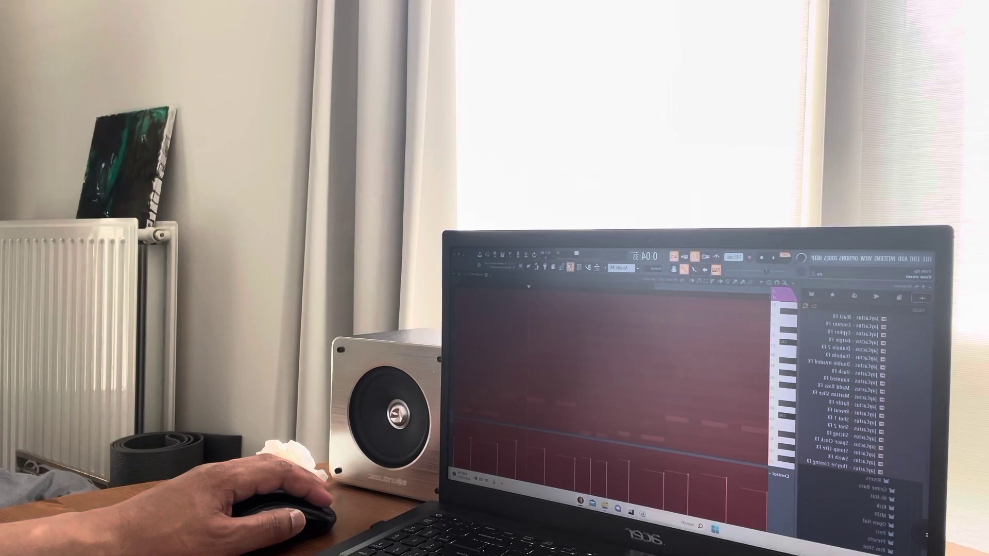
{"action": "left_click", "coordinate": [587, 268]}
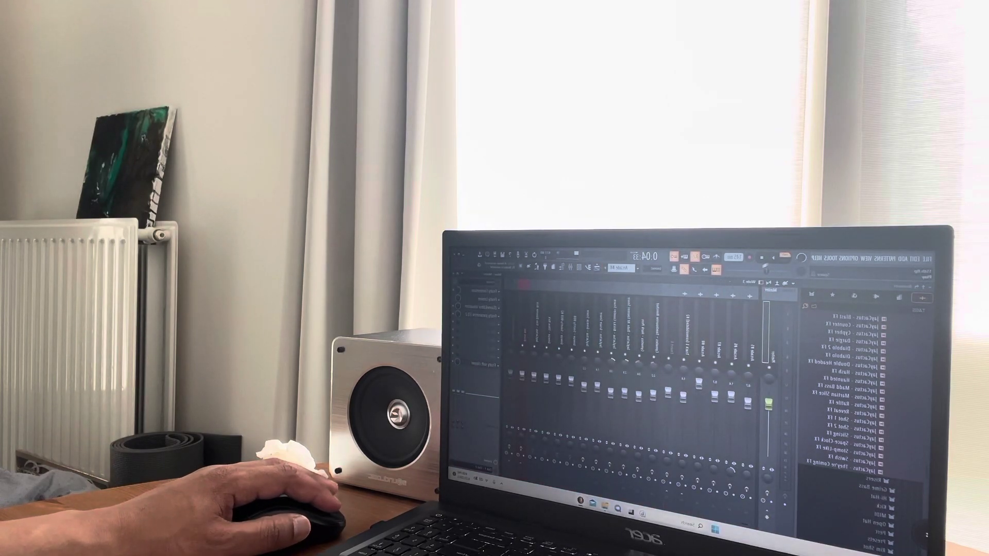
{"action": "key", "text": "space"}
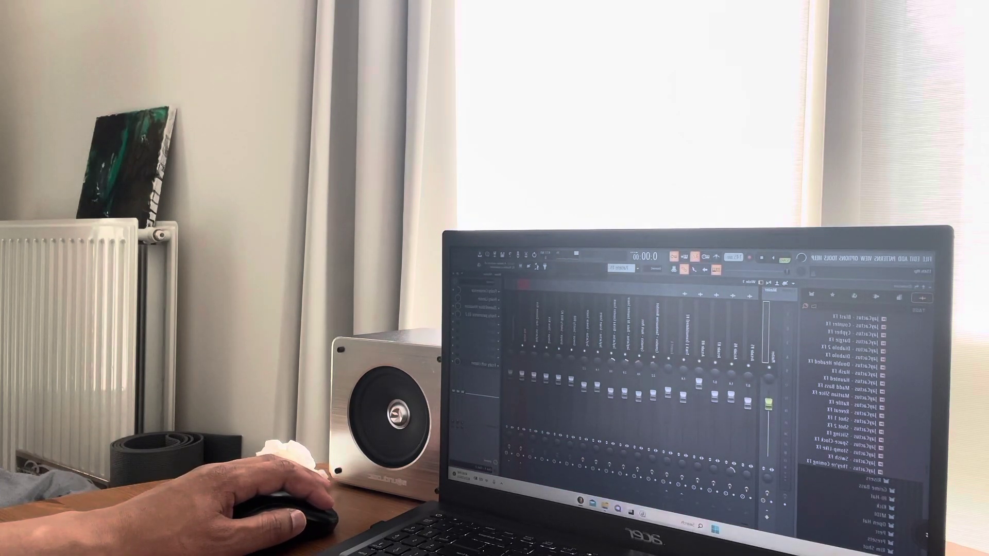
- Switch to the Playlist, play the arrangement, then stop it at the start
{"action": "left_click", "coordinate": [592, 267]}
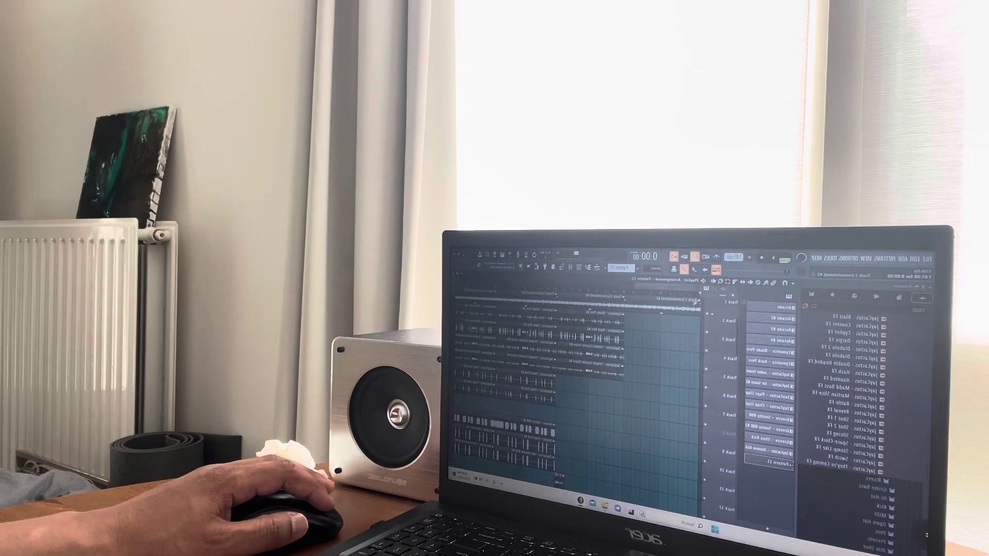
{"action": "key", "text": "space"}
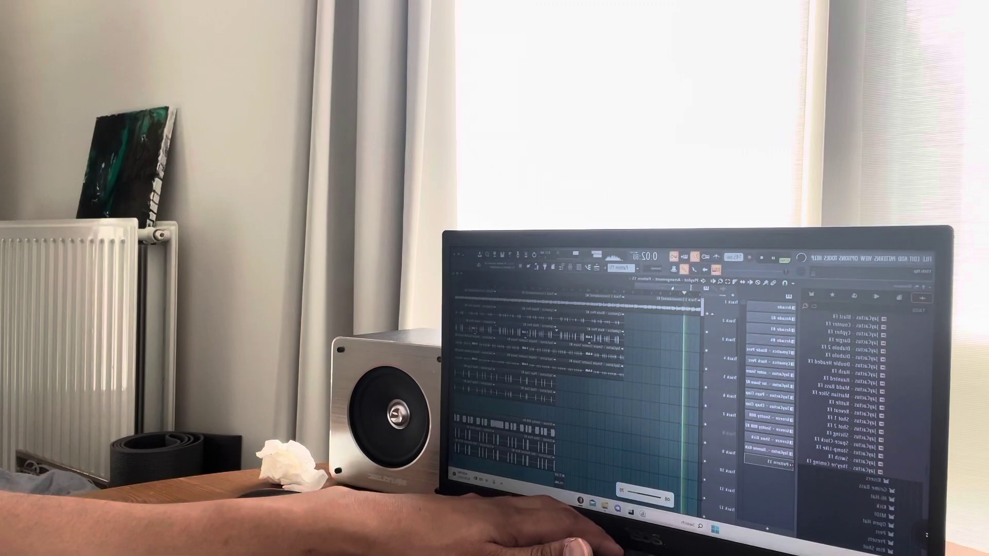
{"action": "key", "text": "XF86AudioRaiseVolume"}
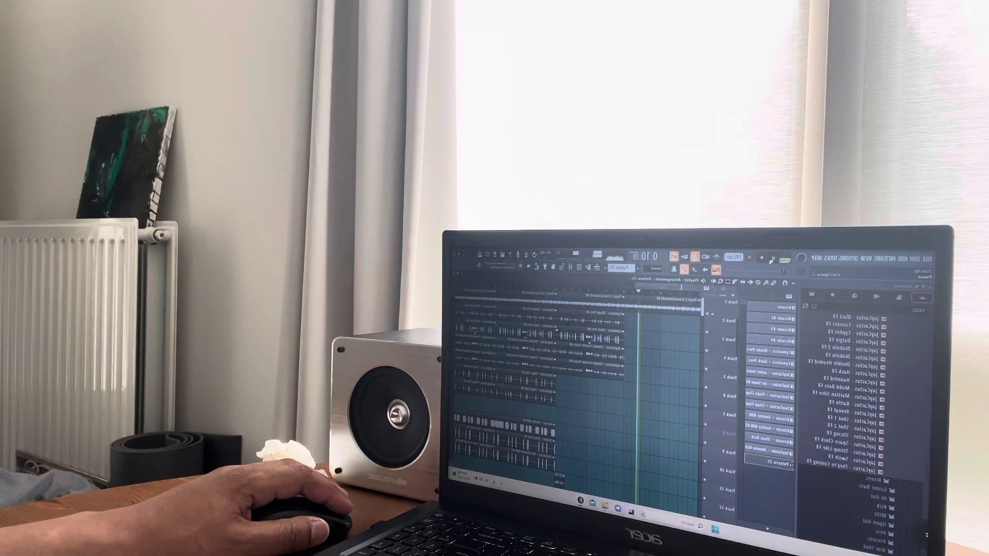
{"action": "key", "text": "space"}
{"action": "key", "text": "space"}
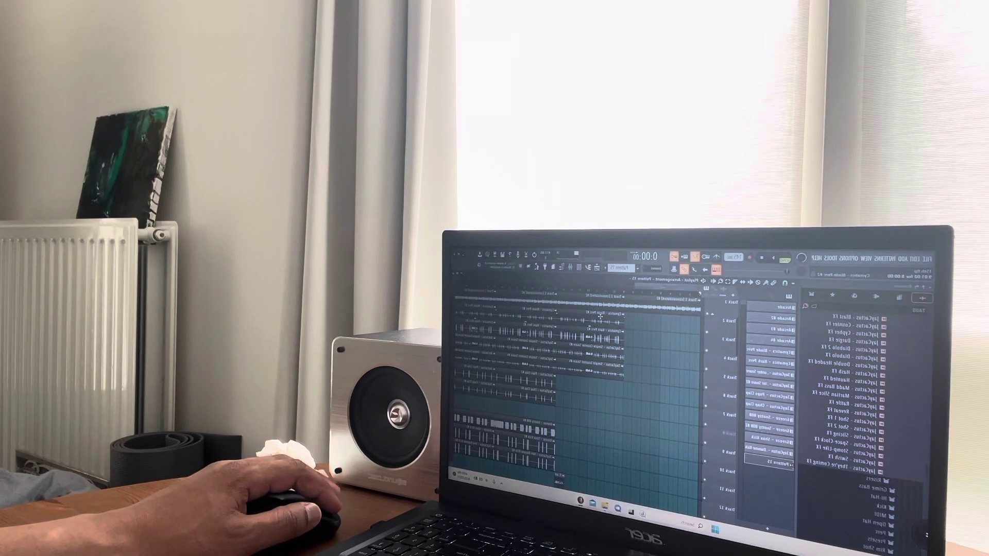
- Check the Cymatics - Blade Perc #2 channel settings and play its notes in the piano roll
{"action": "double_click", "coordinate": [600, 316]}
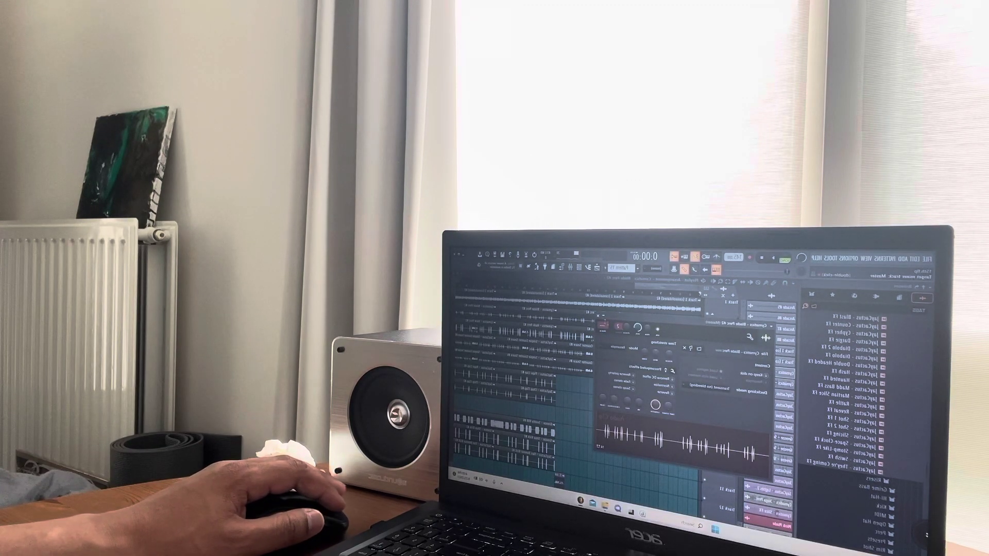
{"action": "left_click", "coordinate": [602, 326]}
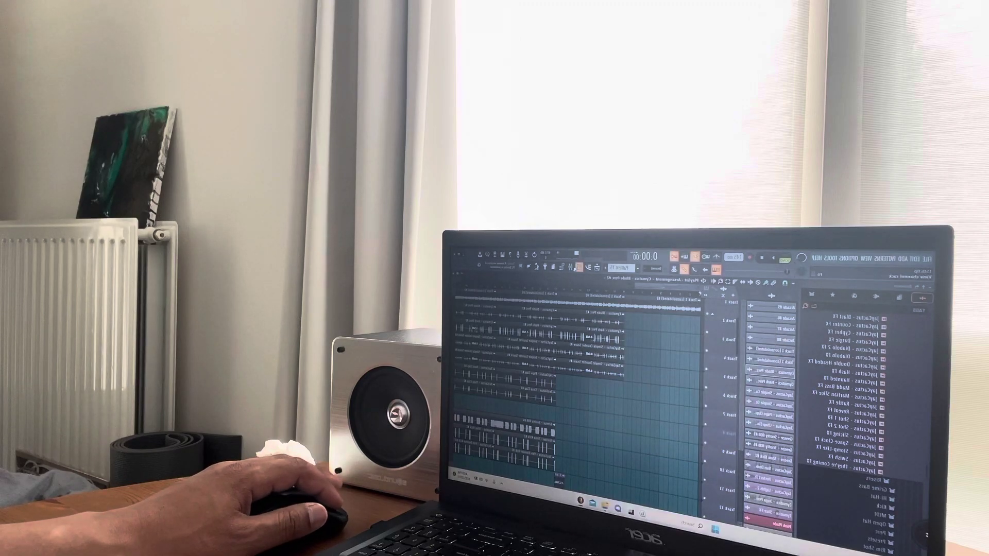
{"action": "key", "text": "F6"}
{"action": "key", "text": "F6"}
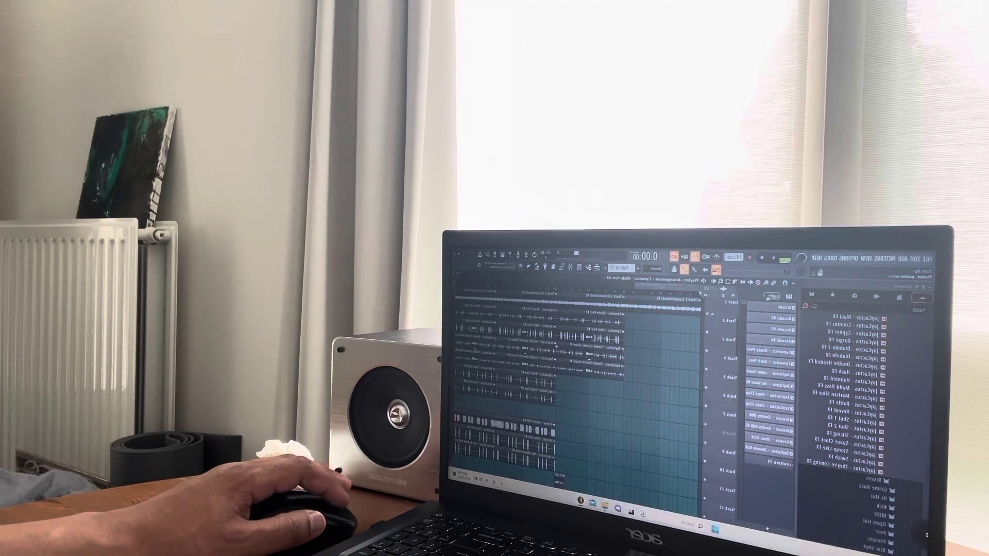
{"action": "key", "text": "F7"}
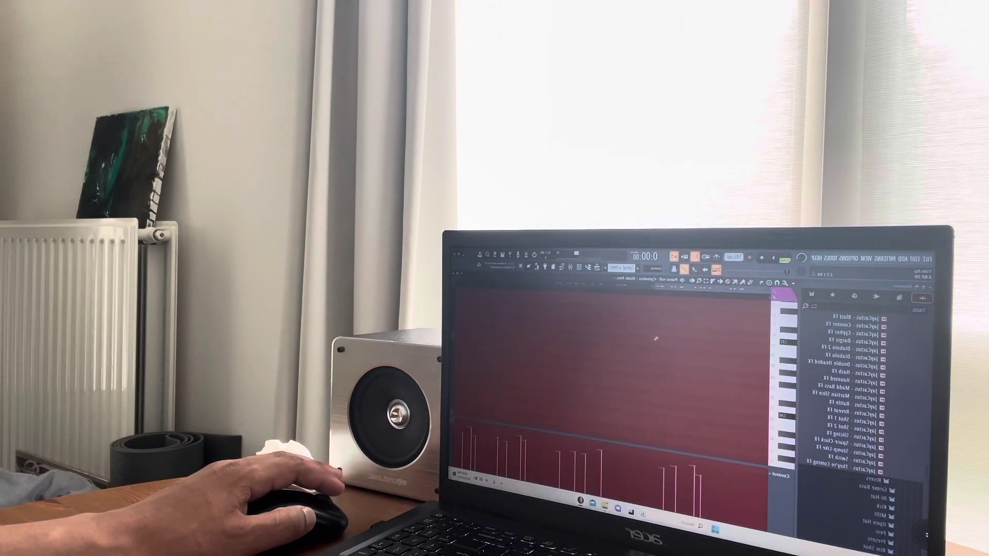
{"action": "key", "text": "space"}
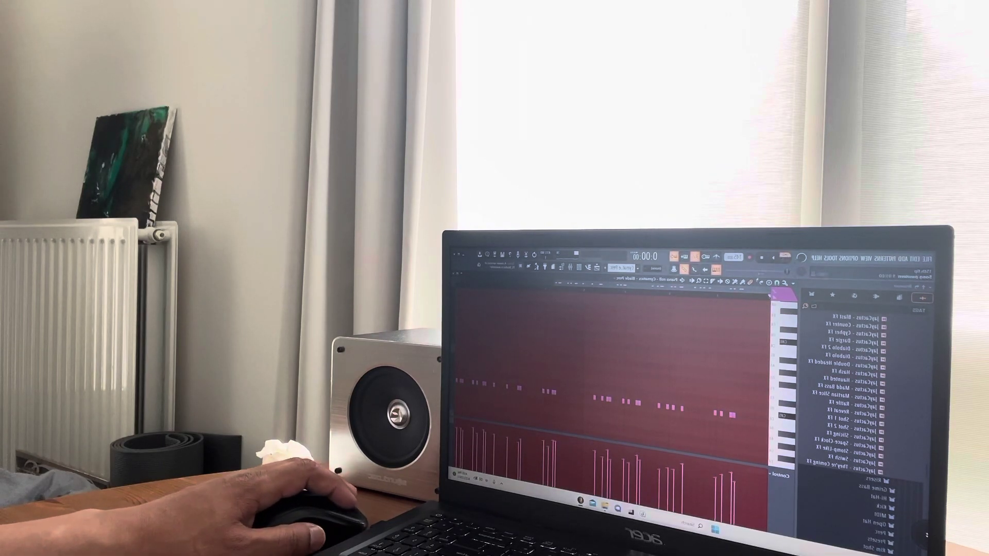
- Replay the Blade Perc pattern with the channel rack hidden to view the notes
{"action": "key", "text": "space"}
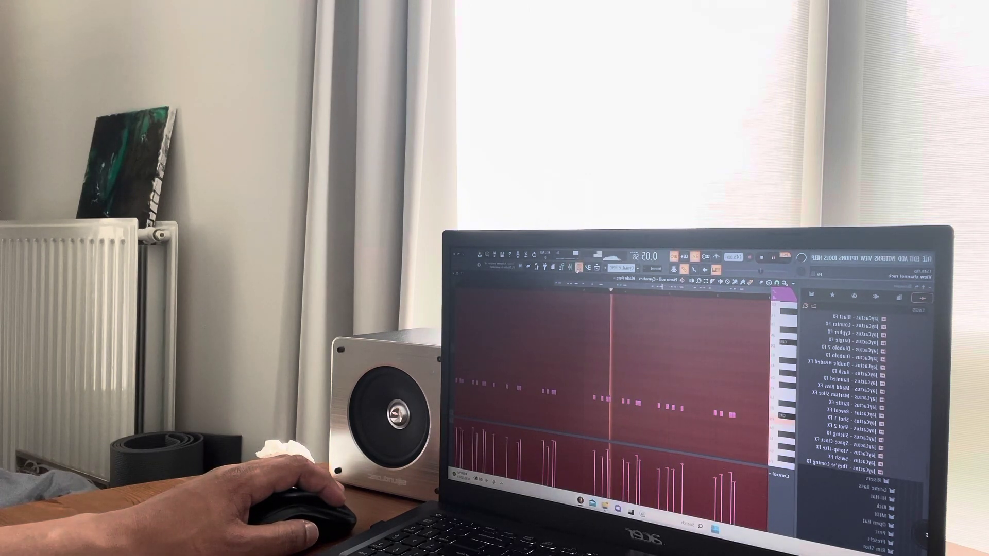
{"action": "key", "text": "space"}
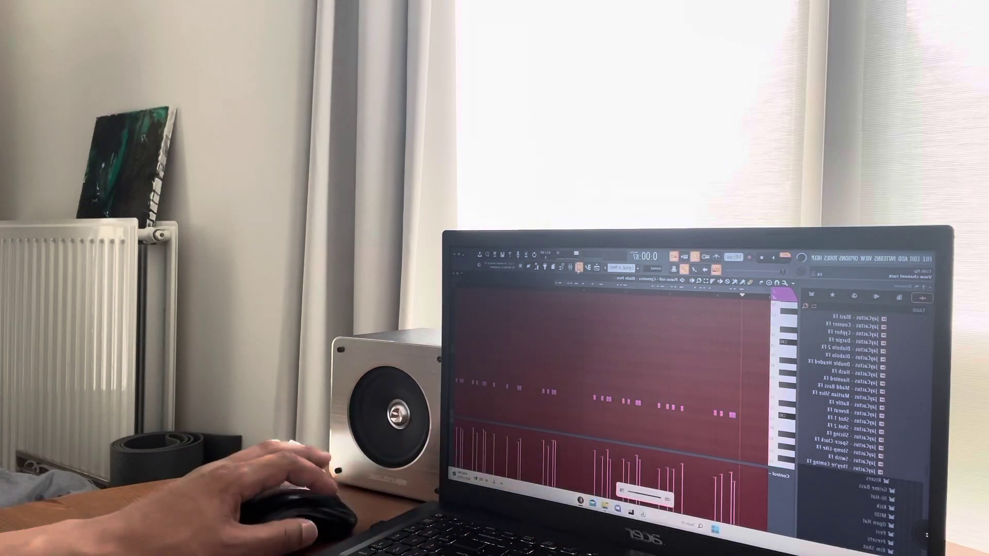
{"action": "key", "text": "F6"}
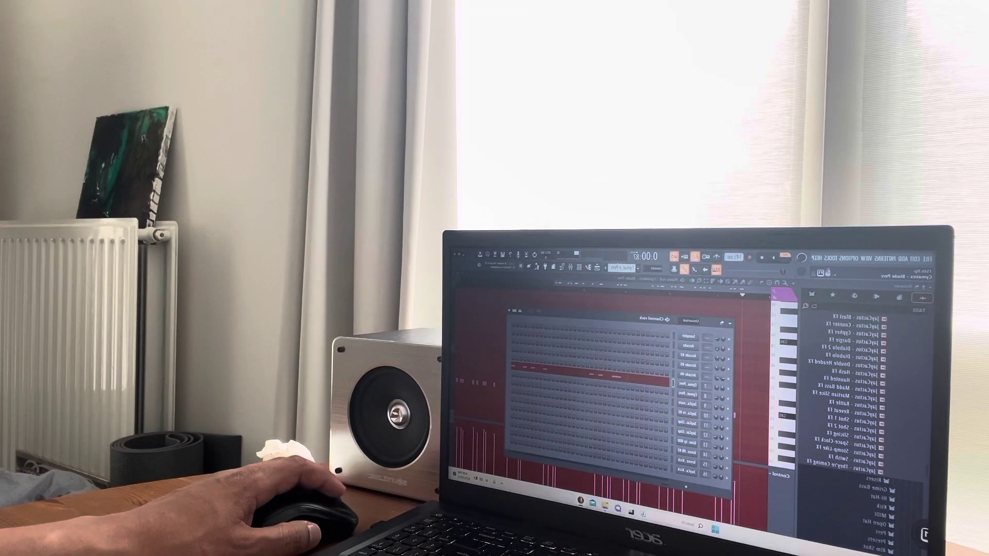
{"action": "left_click", "coordinate": [623, 386]}
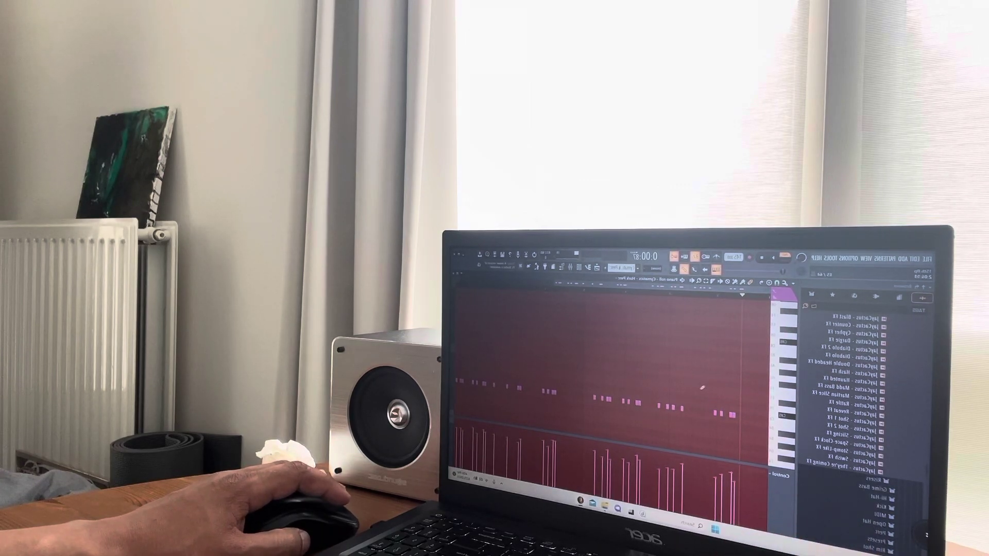
{"action": "key", "text": "space"}
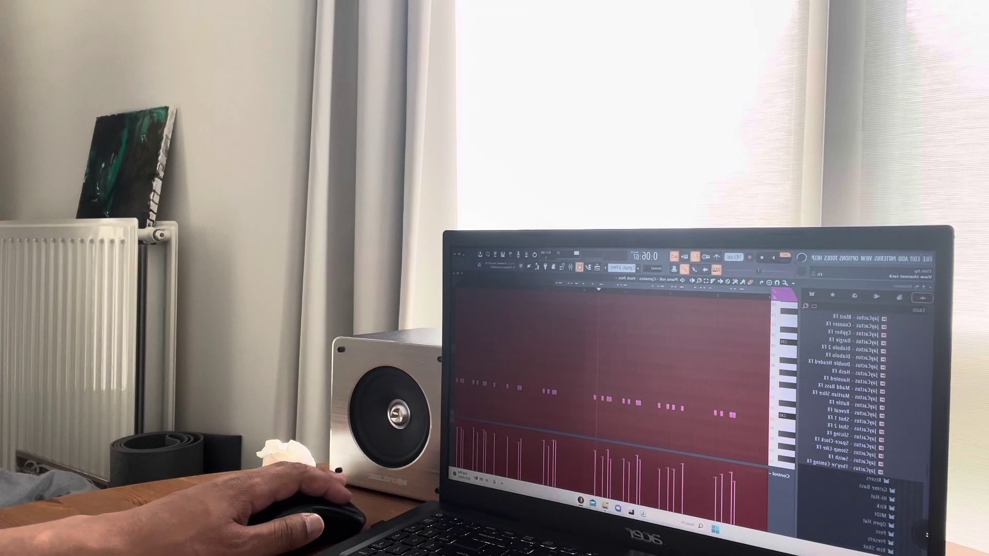
- Toggle the channel rack while auditioning, stop playback, and leave the rack shown
{"action": "key", "text": "F6"}
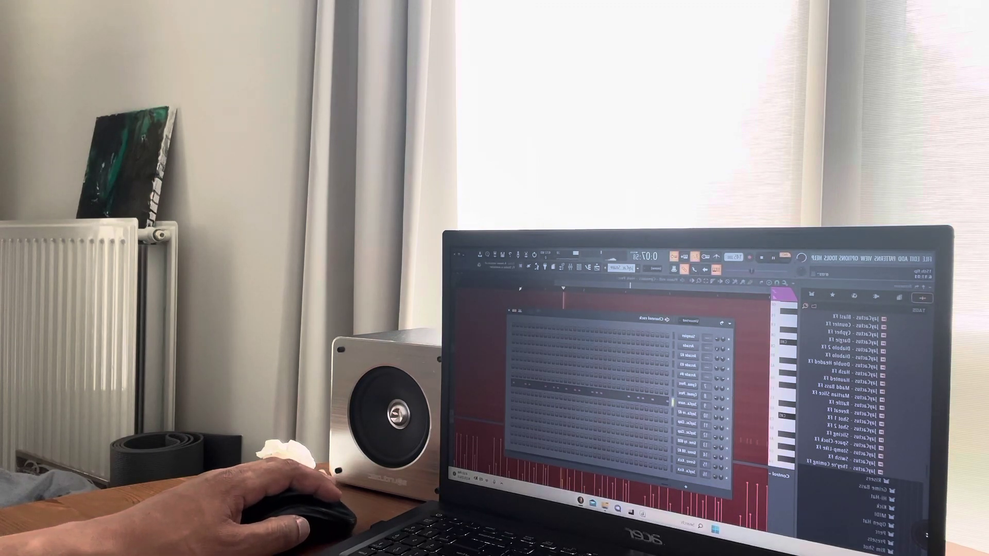
{"action": "key", "text": "F6"}
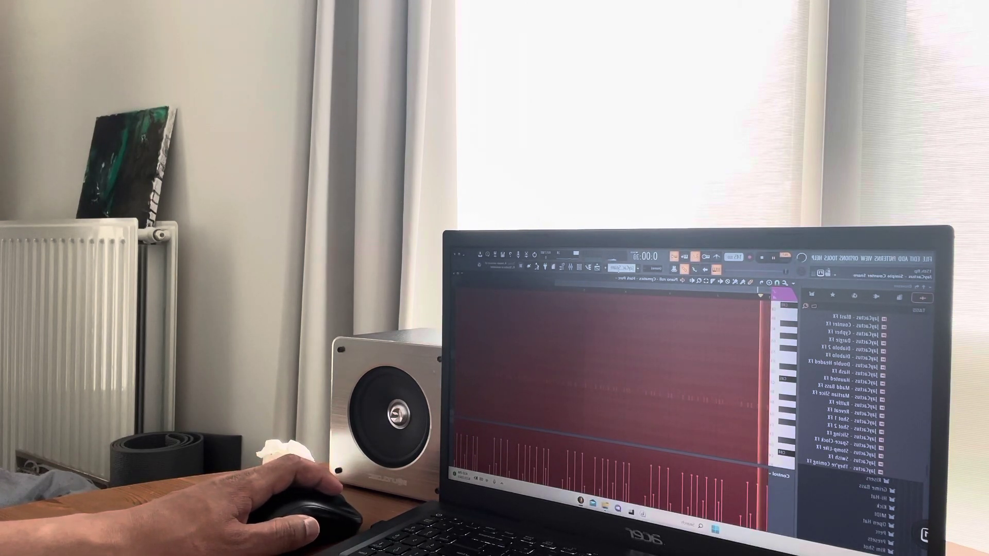
{"action": "key", "text": "space"}
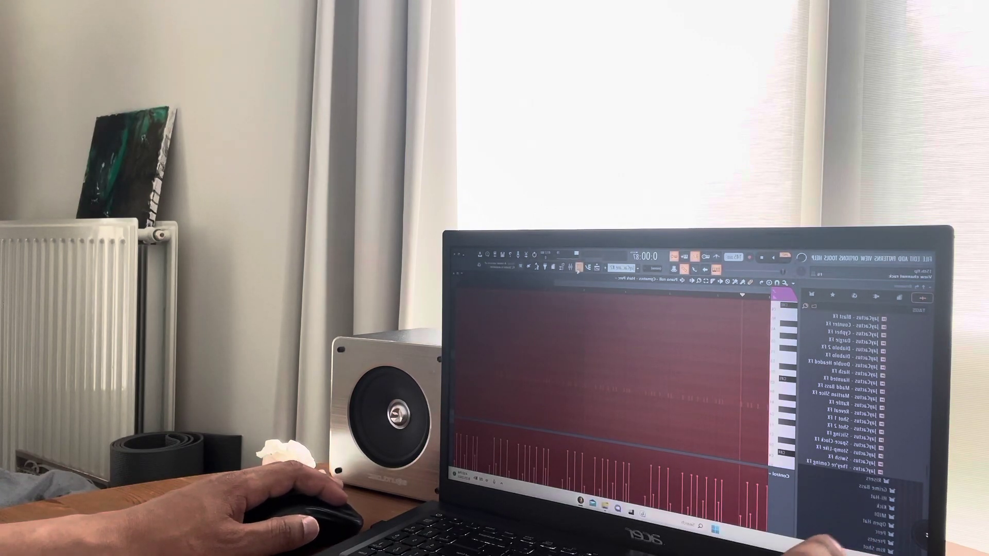
{"action": "key", "text": "F6"}
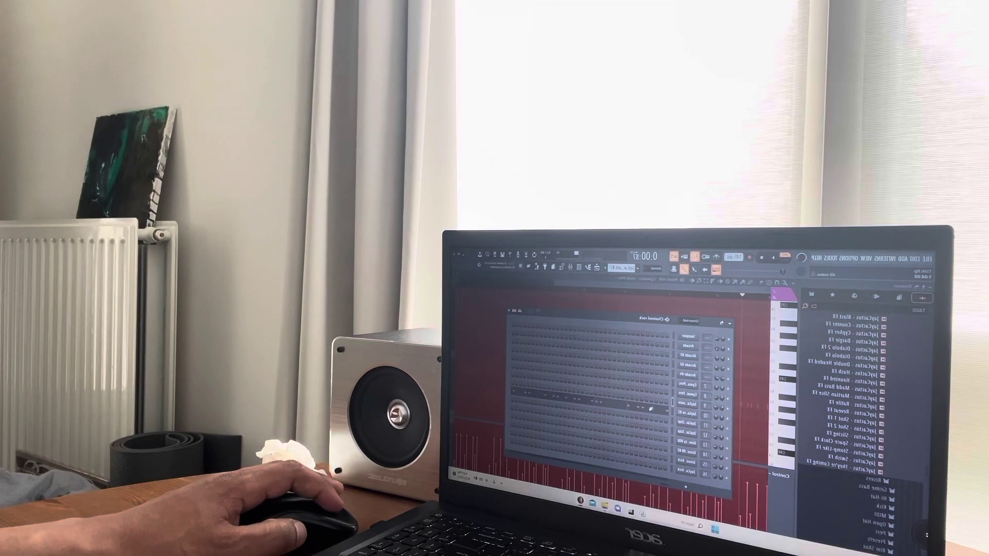
{"action": "key", "text": "F6"}
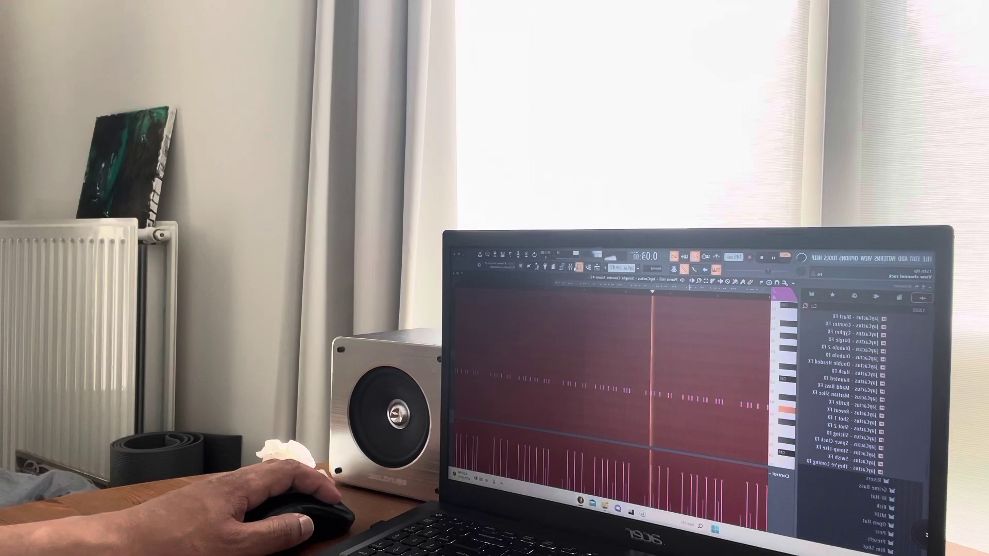
{"action": "key", "text": "F6"}
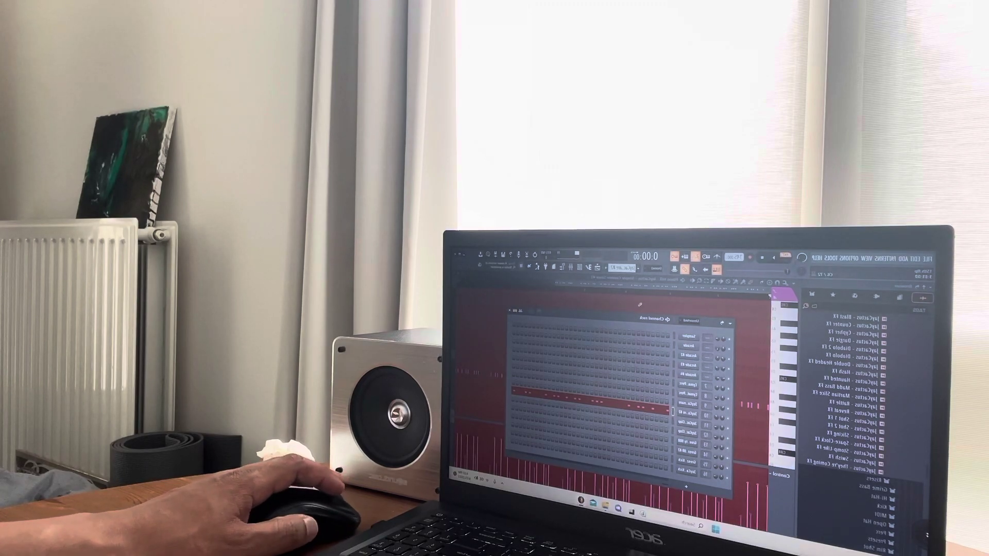
- Load the Chop Clap notes into the piano roll and set the playback position
{"action": "left_click", "coordinate": [657, 414]}
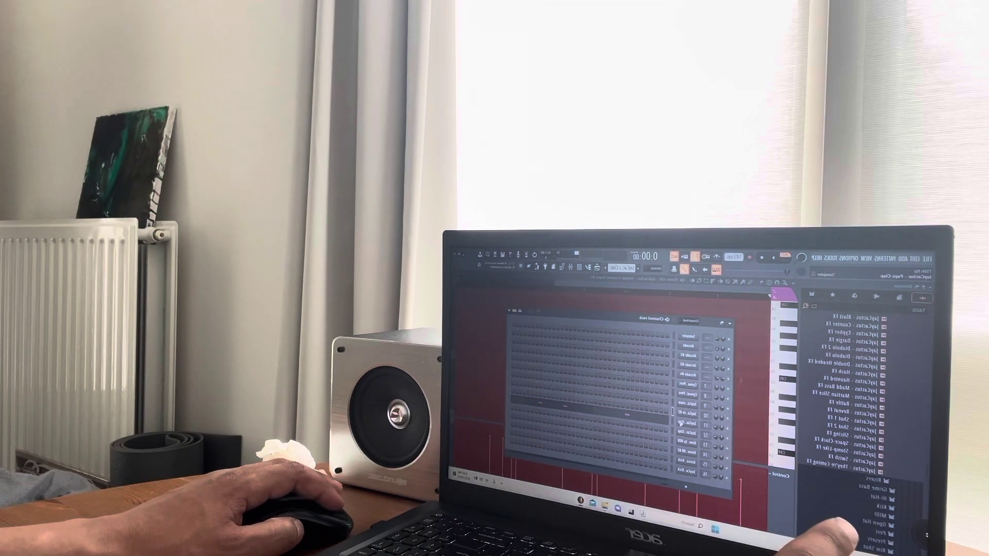
{"action": "key", "text": "F6"}
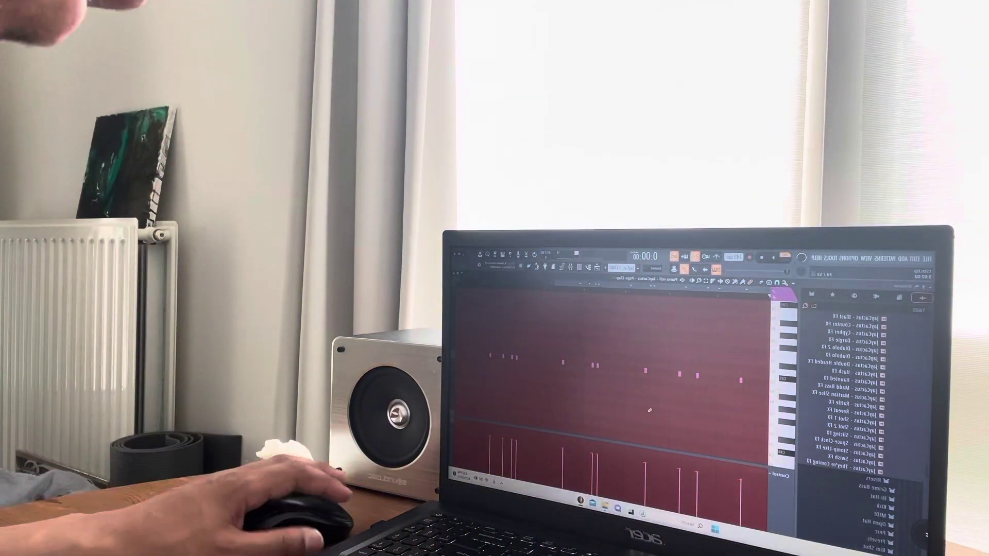
{"action": "left_click", "coordinate": [752, 297]}
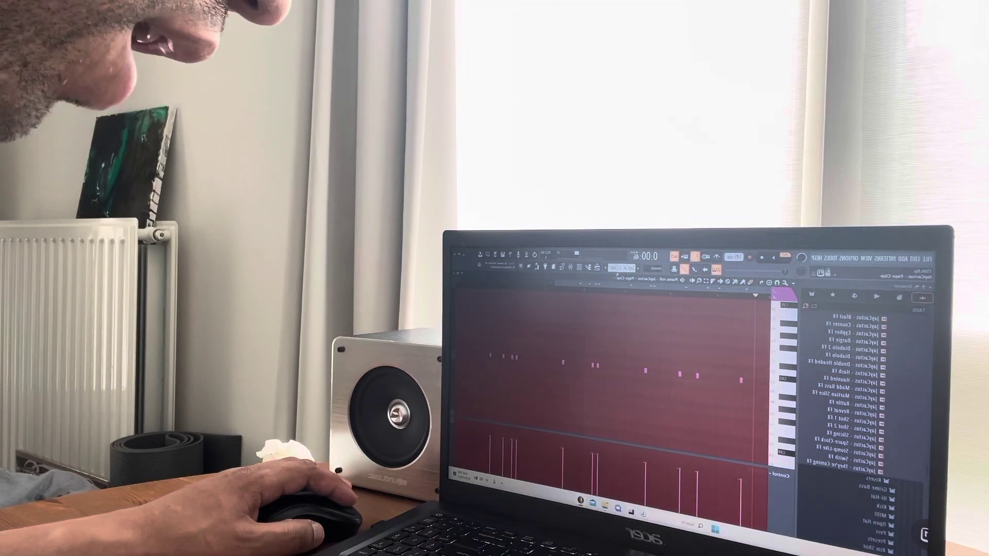
{"action": "left_click", "coordinate": [578, 266]}
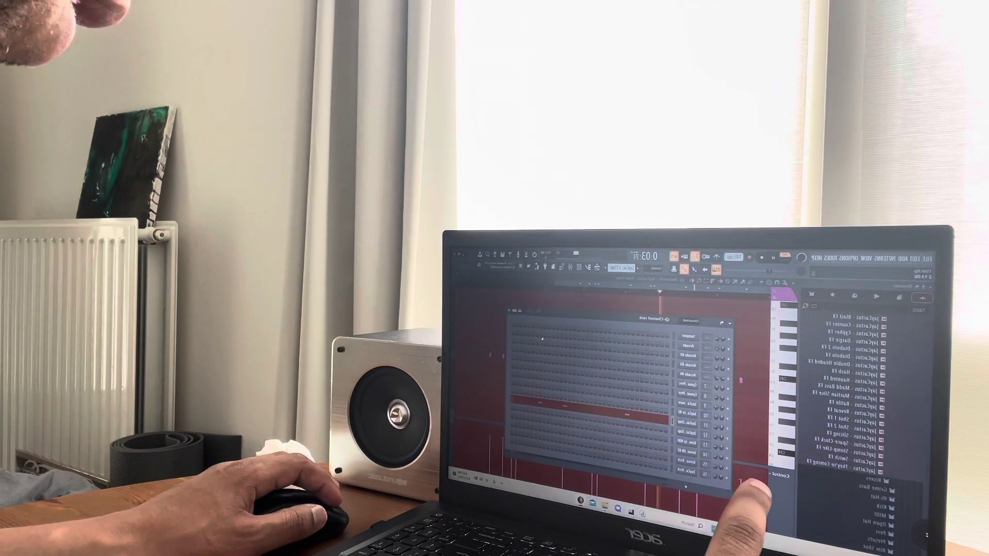
- Open and close the Chop Clap settings, audition the pattern, and stop with the rack reopened
{"action": "left_click", "coordinate": [684, 437]}
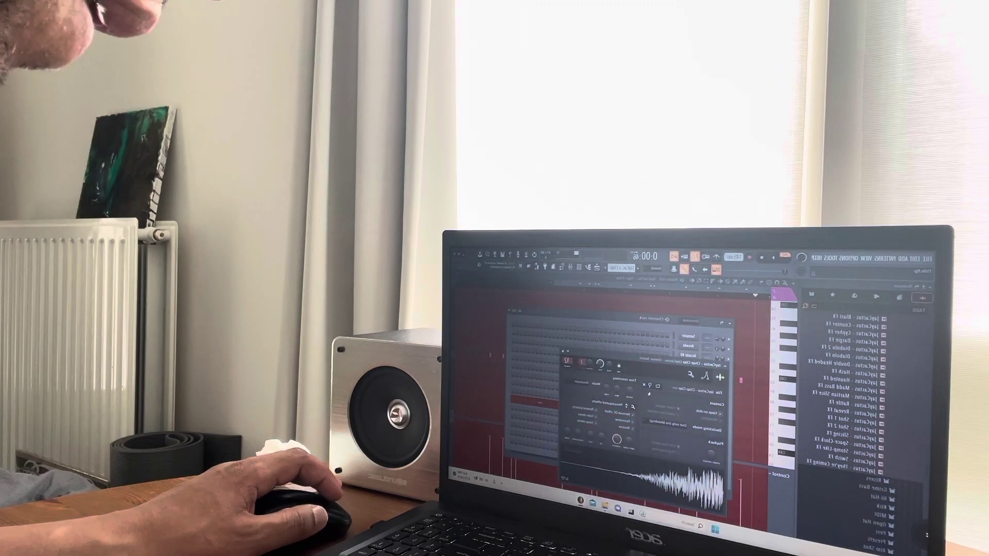
{"action": "left_click", "coordinate": [564, 352]}
{"action": "key", "text": "Escape"}
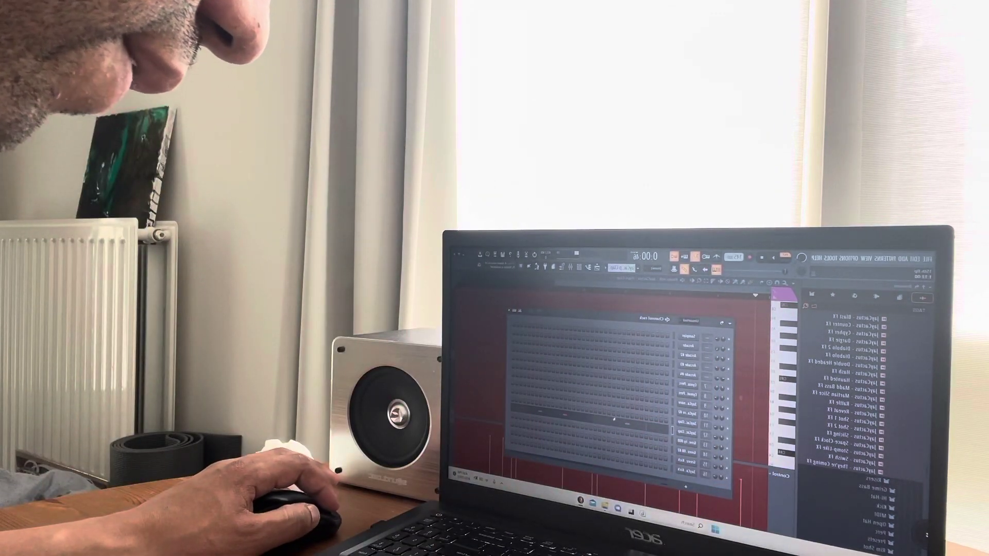
{"action": "left_click", "coordinate": [721, 320]}
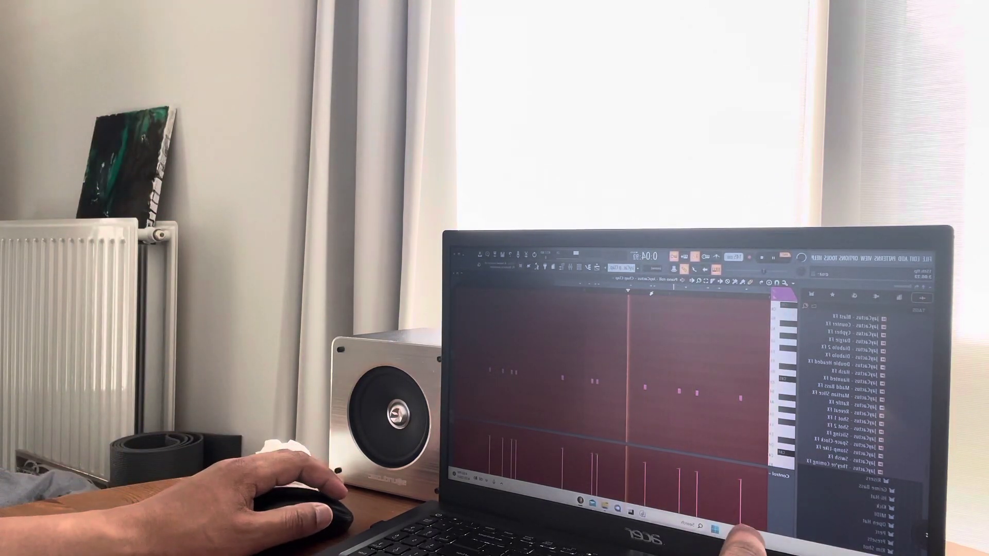
{"action": "key", "text": "space"}
{"action": "key", "text": "F6"}
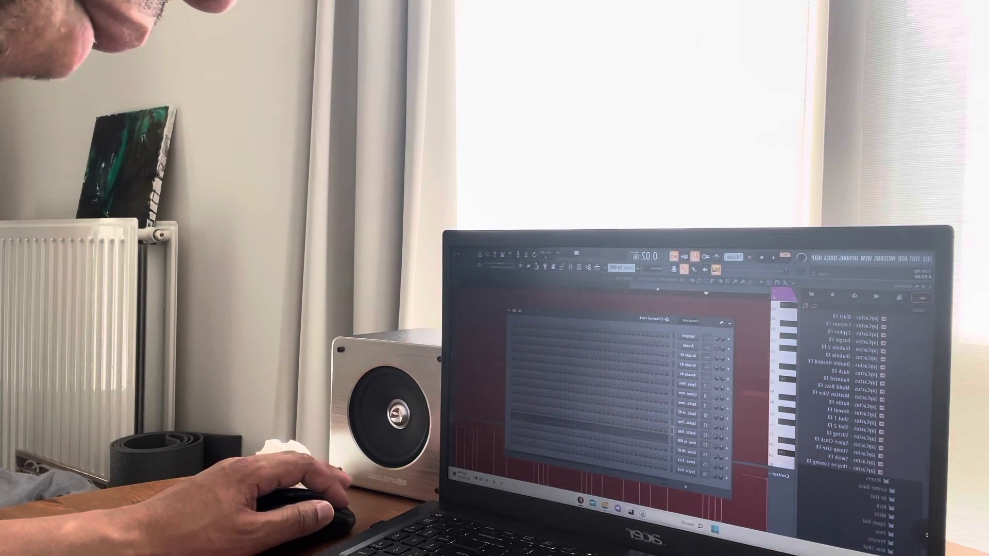
- Play and stop the current pattern with the channel rack hidden
{"action": "left_click", "coordinate": [694, 294]}
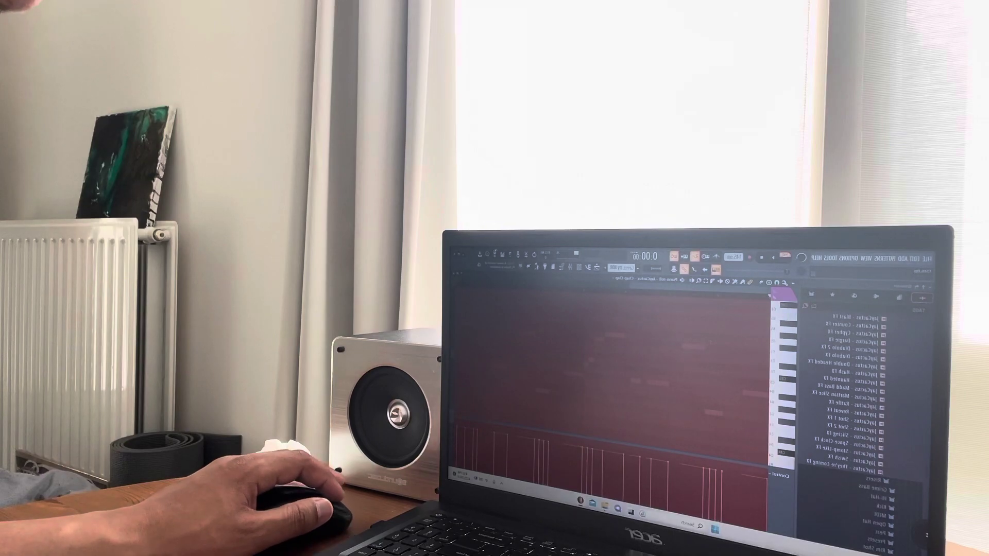
{"action": "key", "text": "space"}
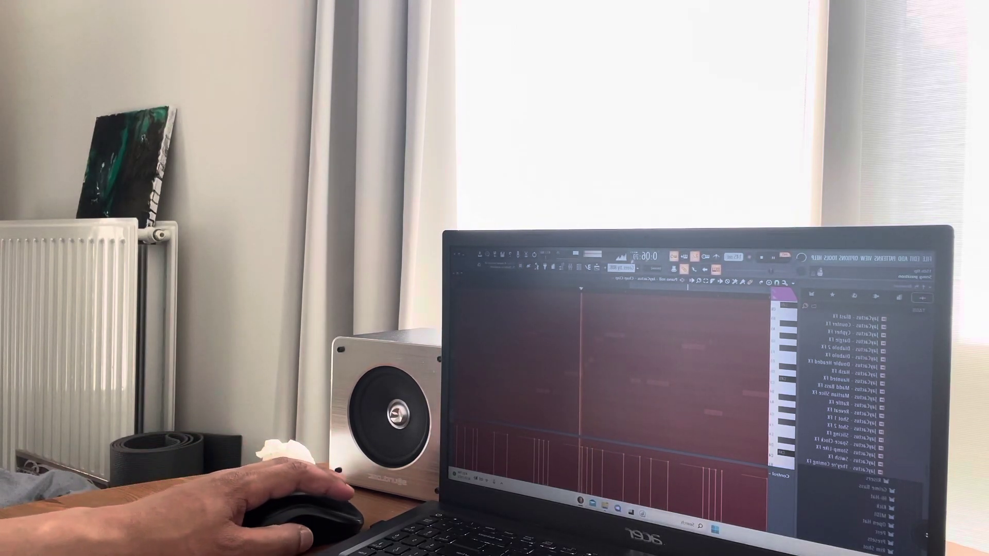
{"action": "key", "text": "space"}
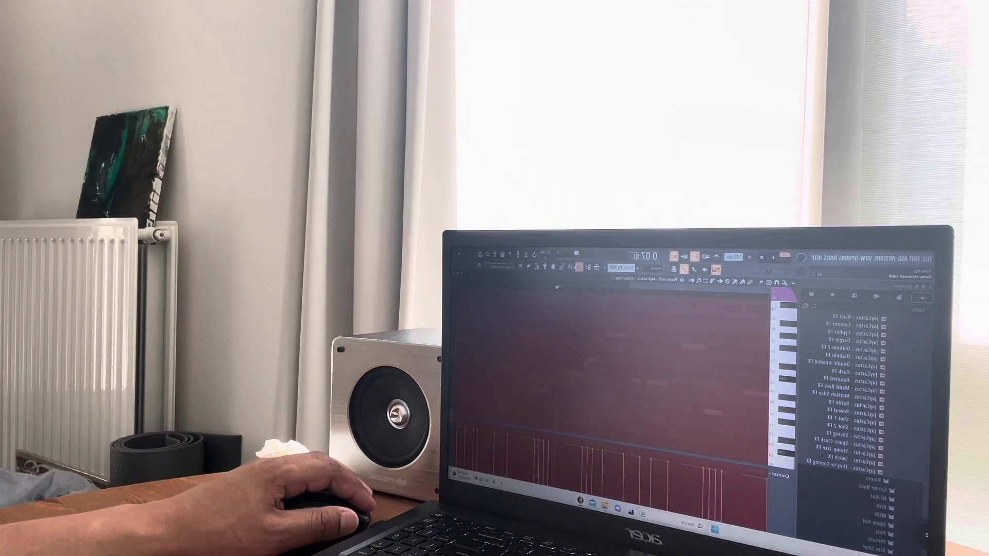
- Select the next channel down, view its scattered pitched notes, then reopen the rack
{"action": "key", "text": "F6"}
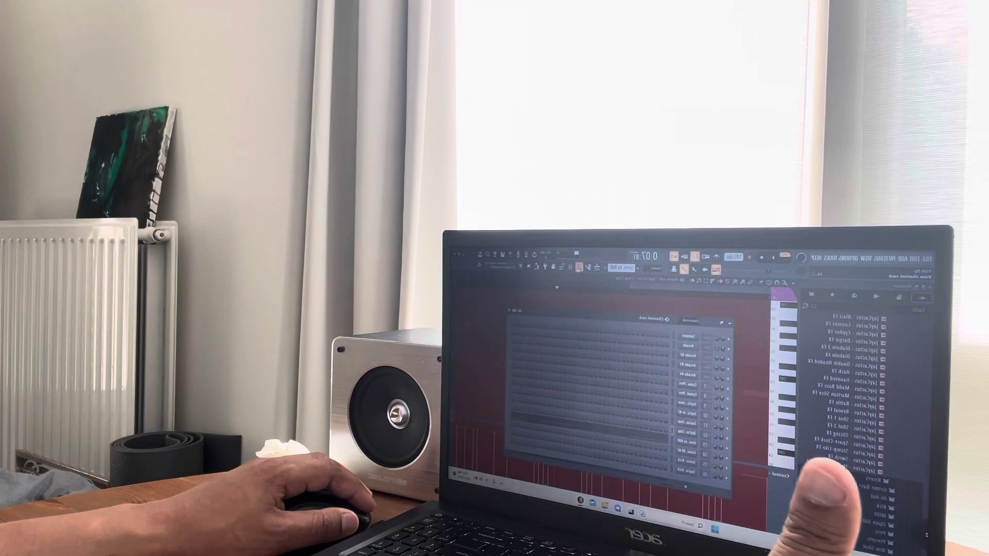
{"action": "left_click", "coordinate": [686, 423]}
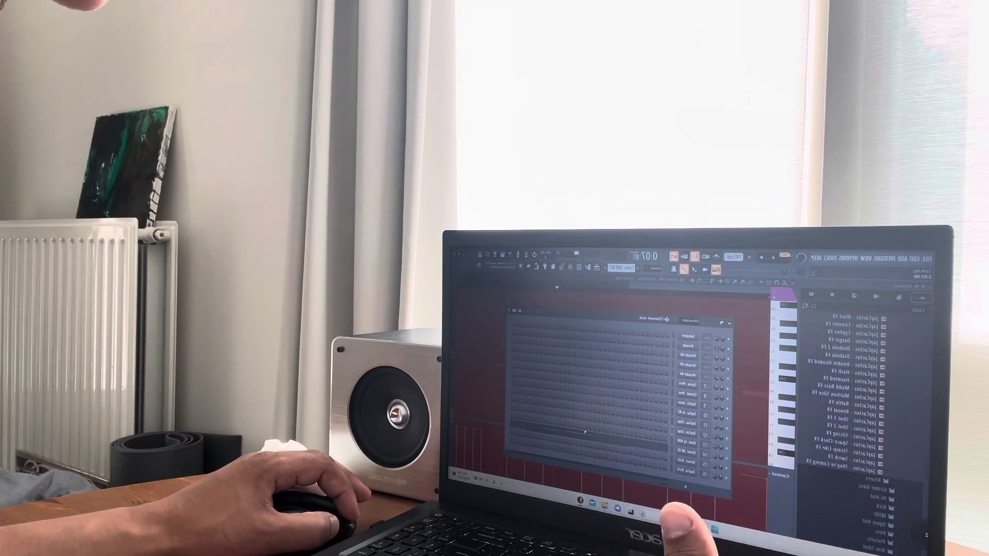
{"action": "key", "text": "F6"}
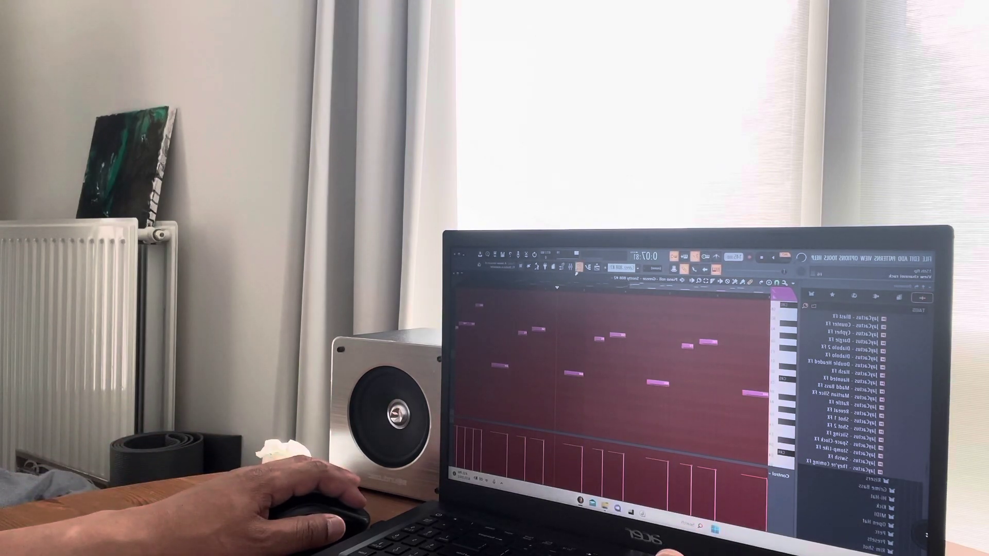
{"action": "left_click", "coordinate": [578, 267]}
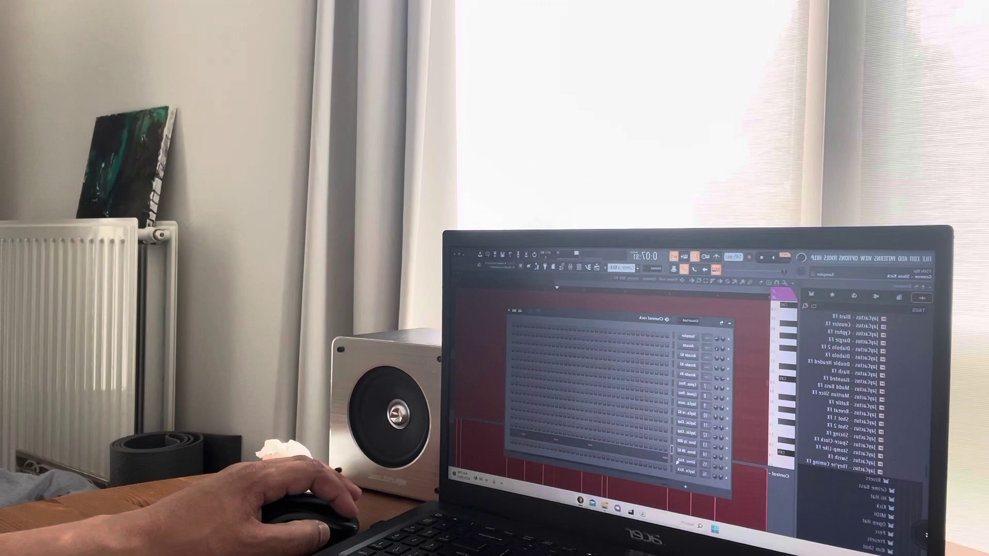
- Open and close the chosen channel's sampler settings, then hide the channel rack
{"action": "left_click", "coordinate": [686, 355]}
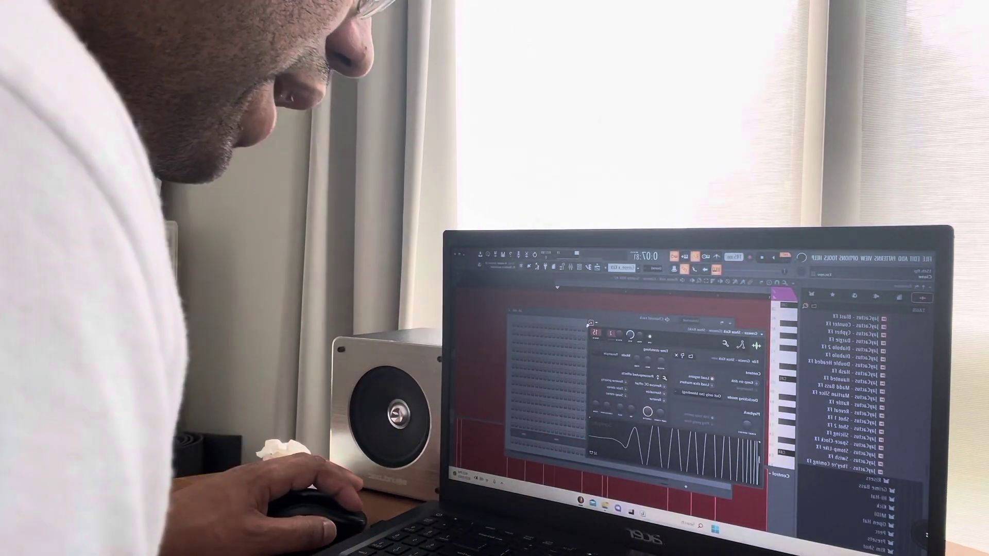
{"action": "key", "text": "Escape"}
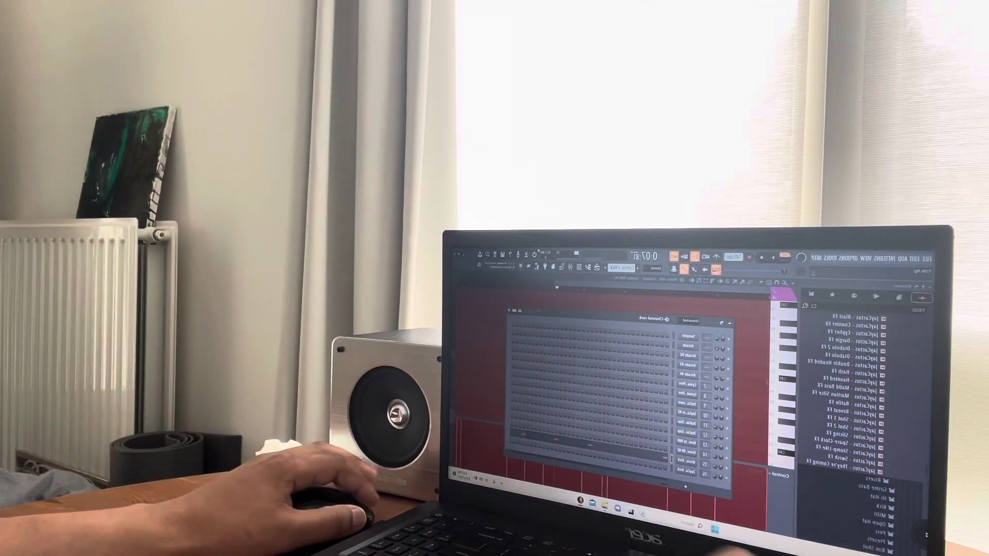
{"action": "left_click", "coordinate": [643, 312]}
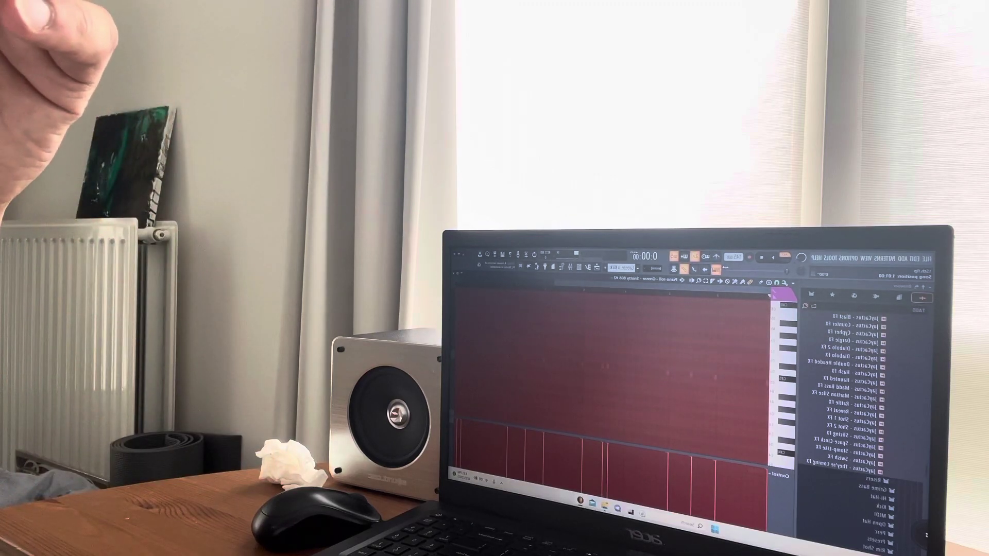
- Play and stop the pattern, then switch to the Playlist
{"action": "key", "text": "space"}
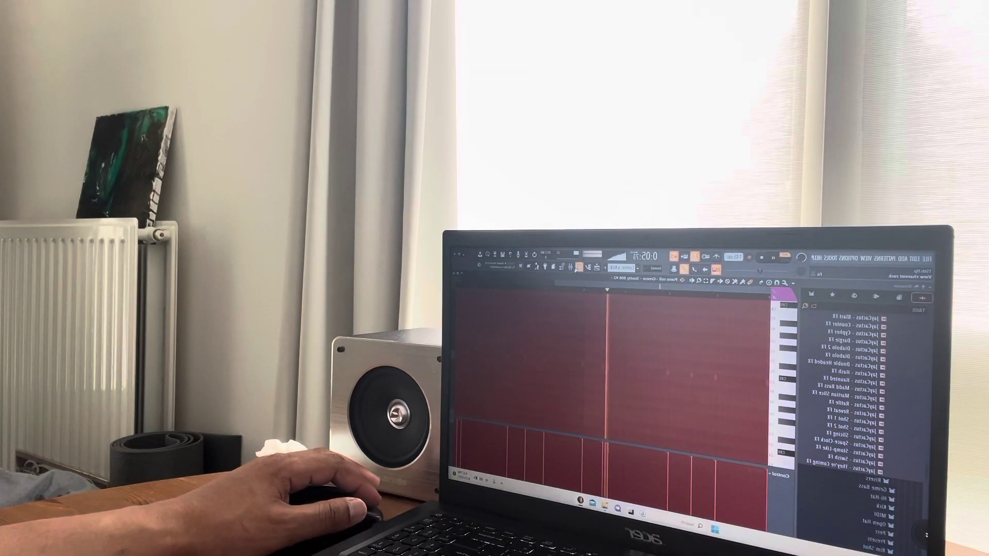
{"action": "key", "text": "space"}
{"action": "key", "text": "F6"}
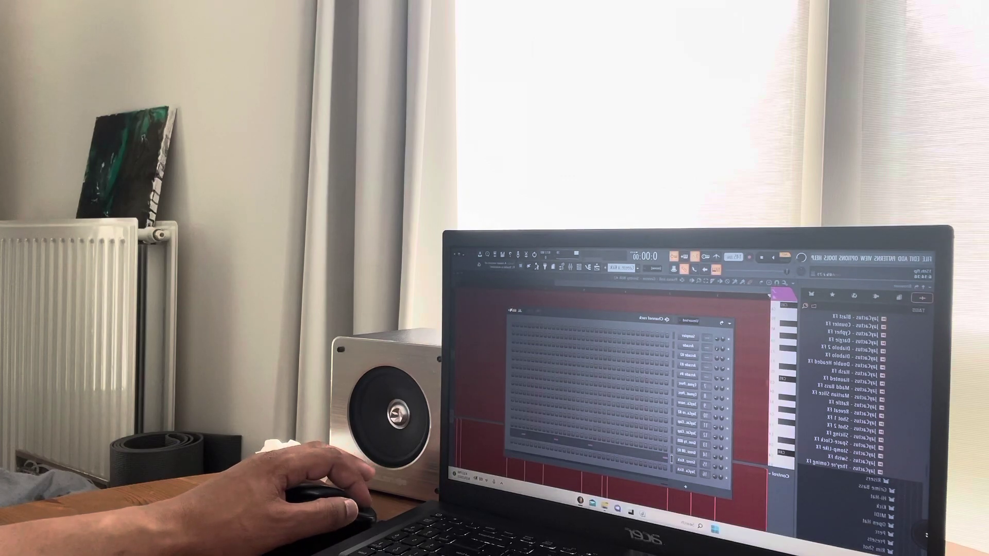
{"action": "key", "text": "F6"}
{"action": "key", "text": "F5"}
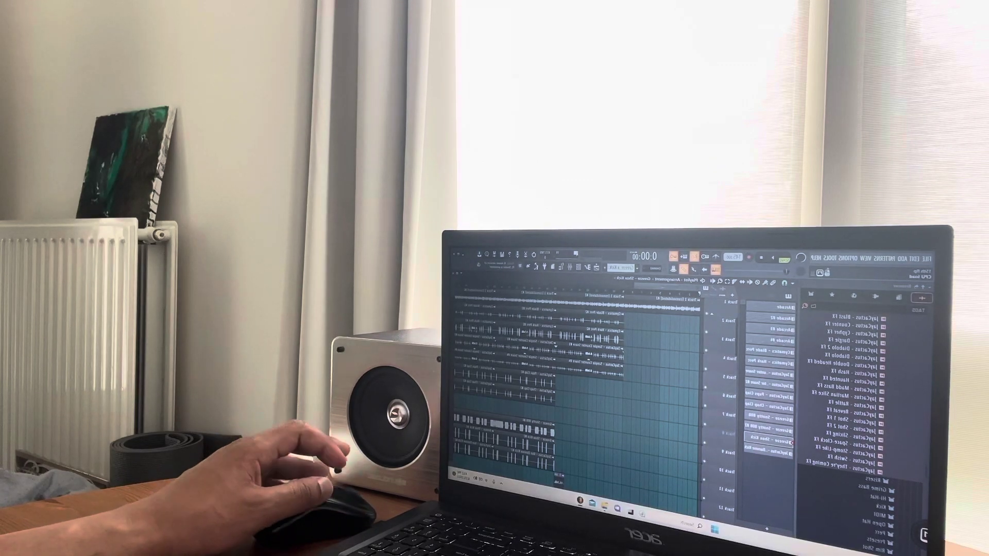
- Duplicate the selected playlist clips with Ctrl+B and play the full arrangement
{"action": "key", "text": "ctrl+b"}
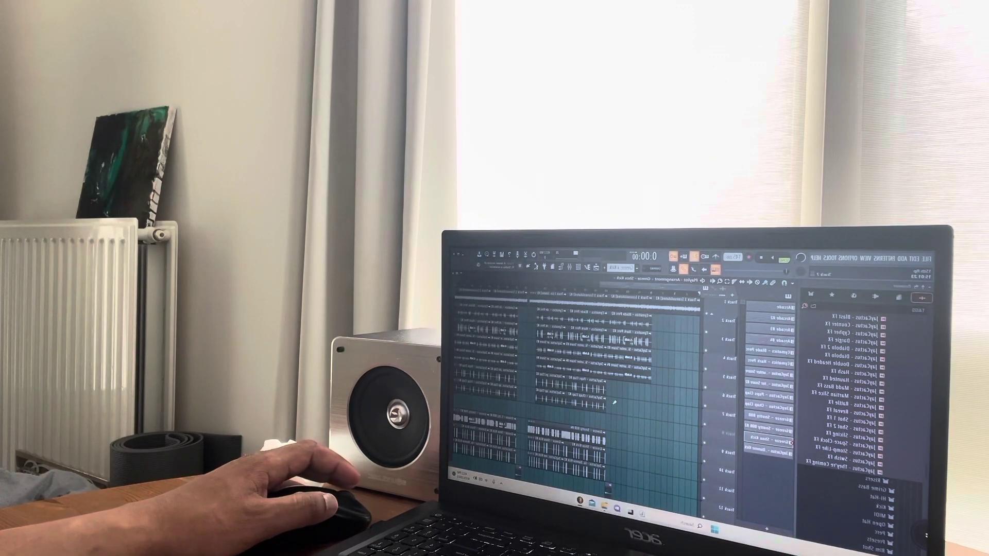
{"action": "key", "text": "space"}
{"action": "key", "text": "XF86AudioRaiseVolume"}
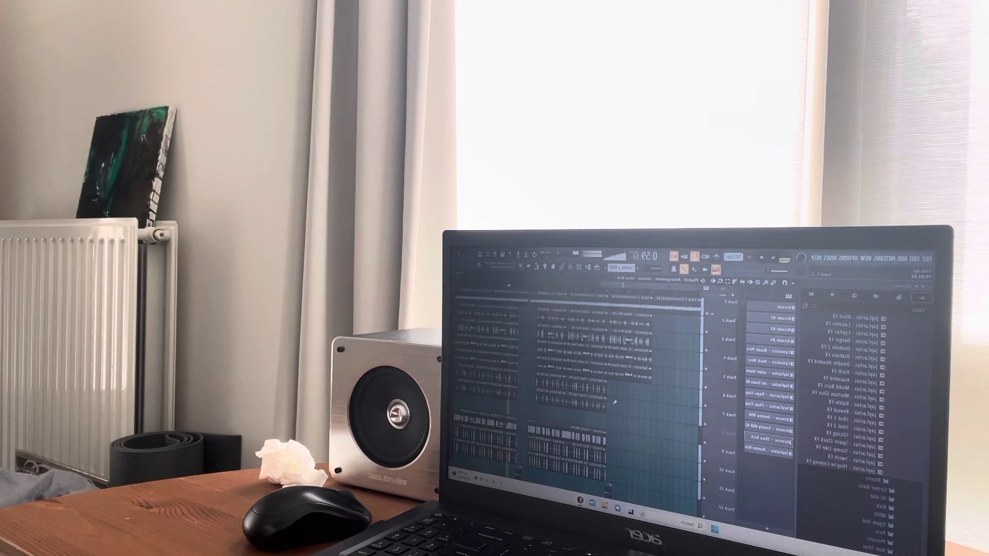
- Stop the arrangement playback, returning the playlist to the start
{"action": "key", "text": "space"}
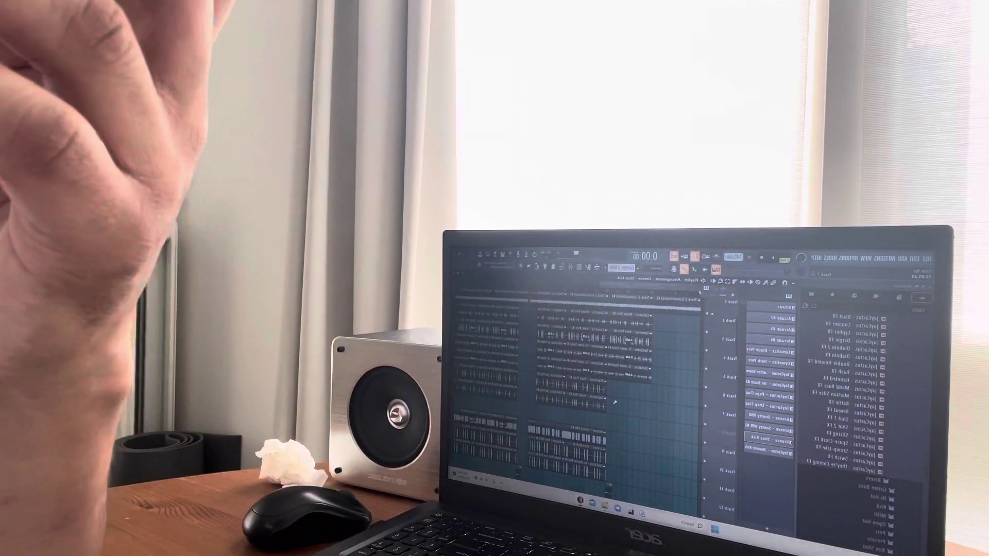